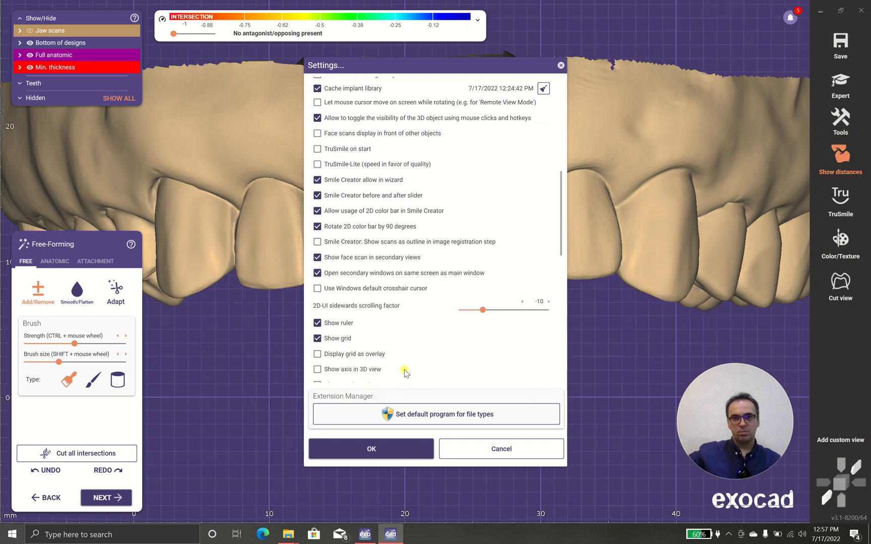
Enable 'Display grid as overlay' in Settings, confirm with OK, and zoom out to the upper arch
left_click(319, 356)
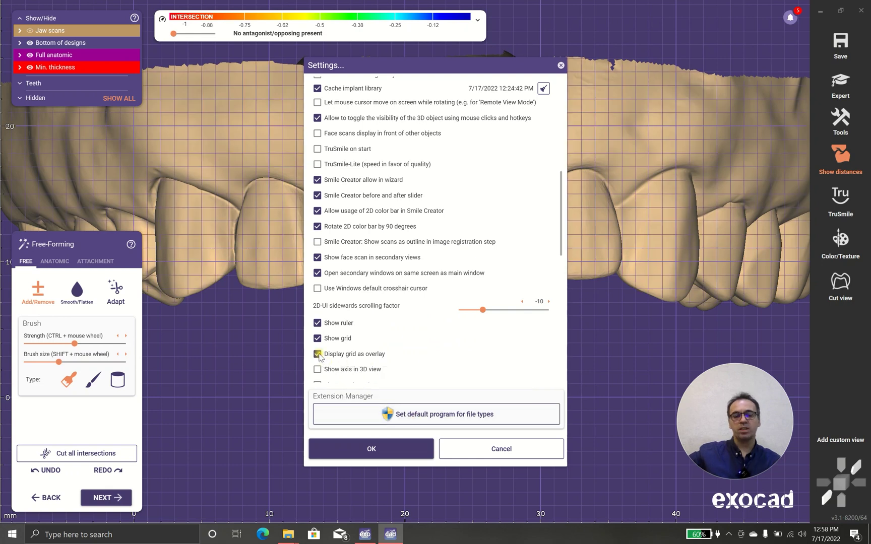
left_click(351, 453)
right_click_drag(439, 407, 425, 462)
scroll(430, 470, "down", 2)
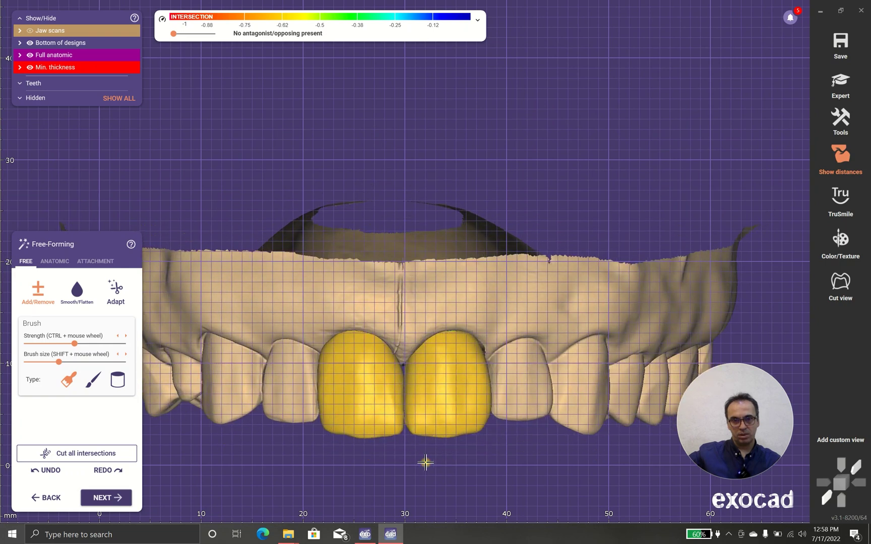
Save the current view of the two yellow crowns as a custom view
left_click(820, 442)
scroll(397, 451, "up", 5)
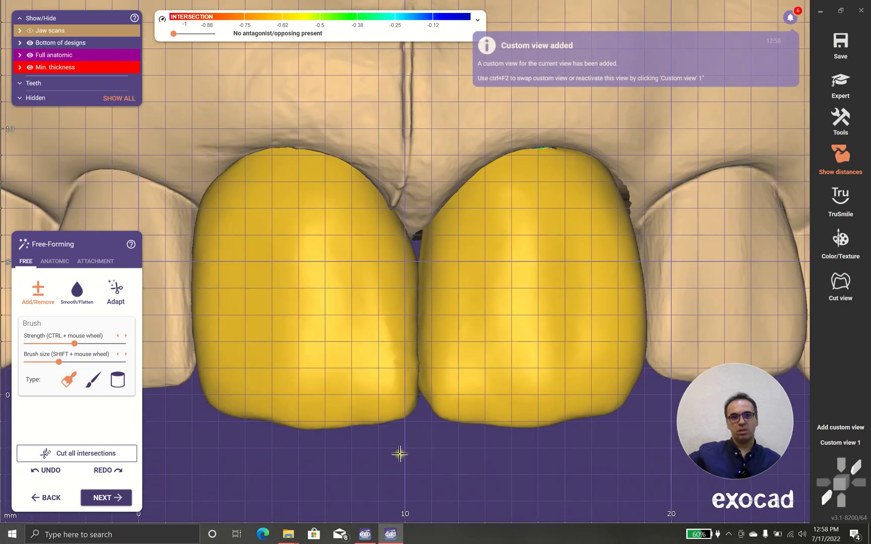
right_click_drag(391, 468, 402, 467)
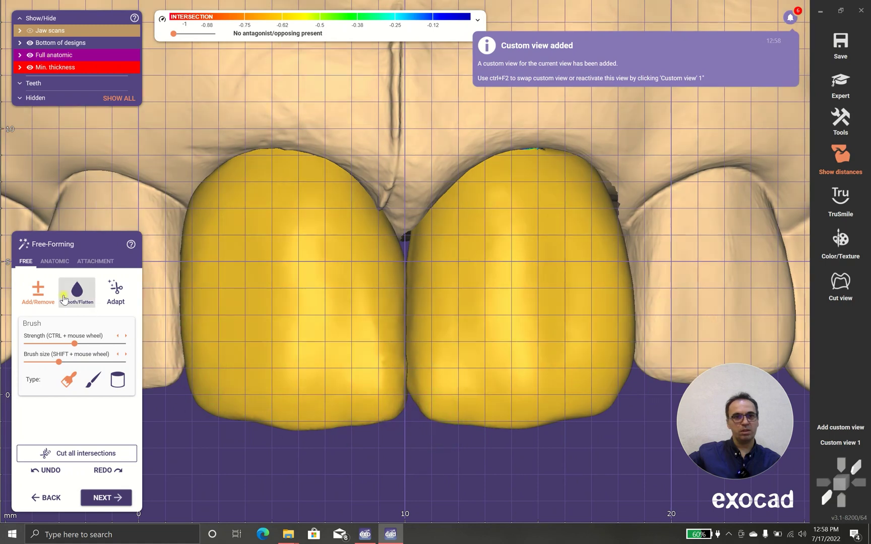
scroll(428, 428, "up", 5)
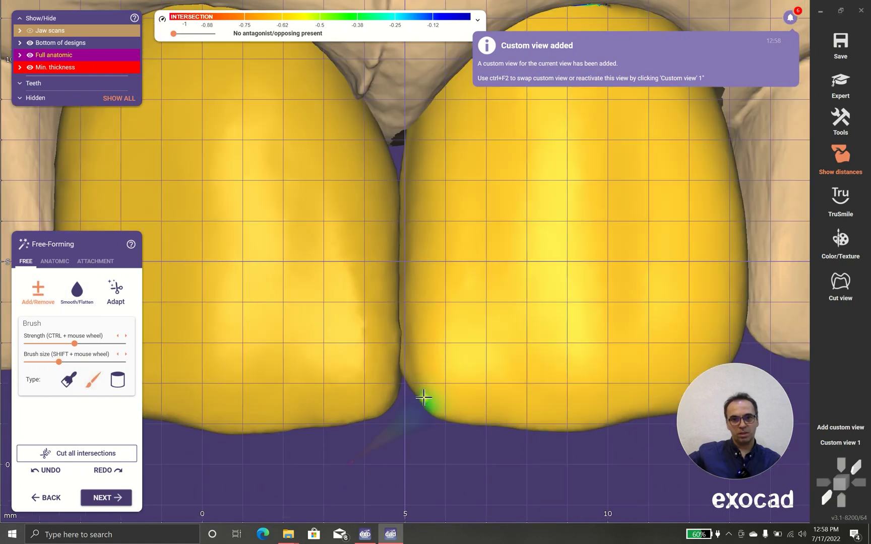
Reshape a crown's mesial cusp area with the Anatomic Cusps preset
left_click(53, 261)
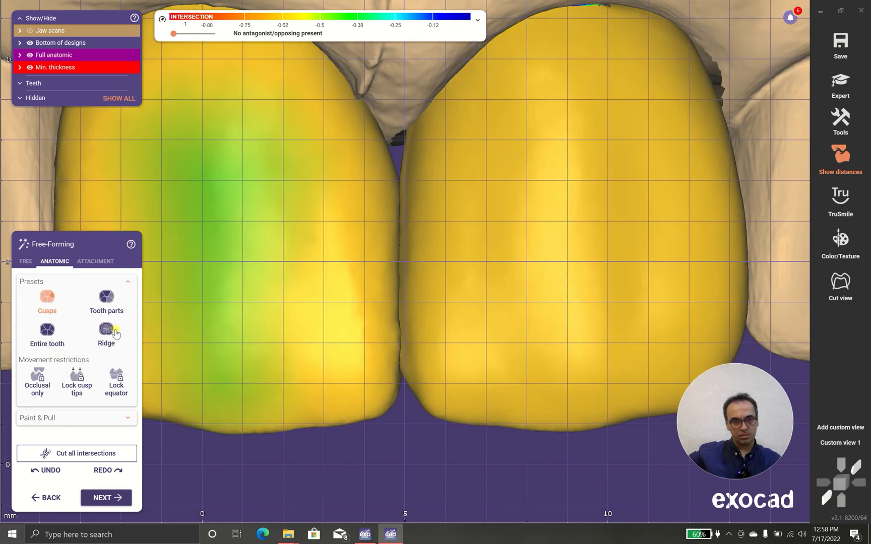
left_click(106, 330)
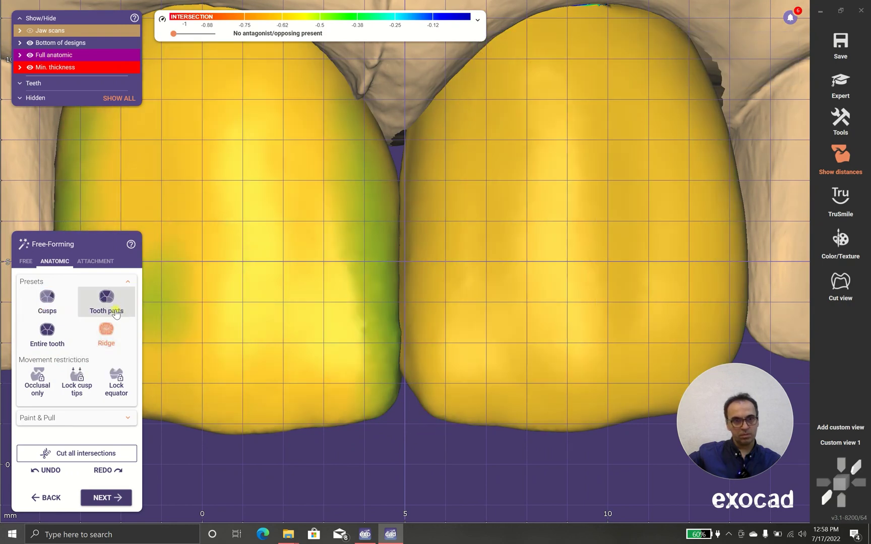
left_click(47, 297)
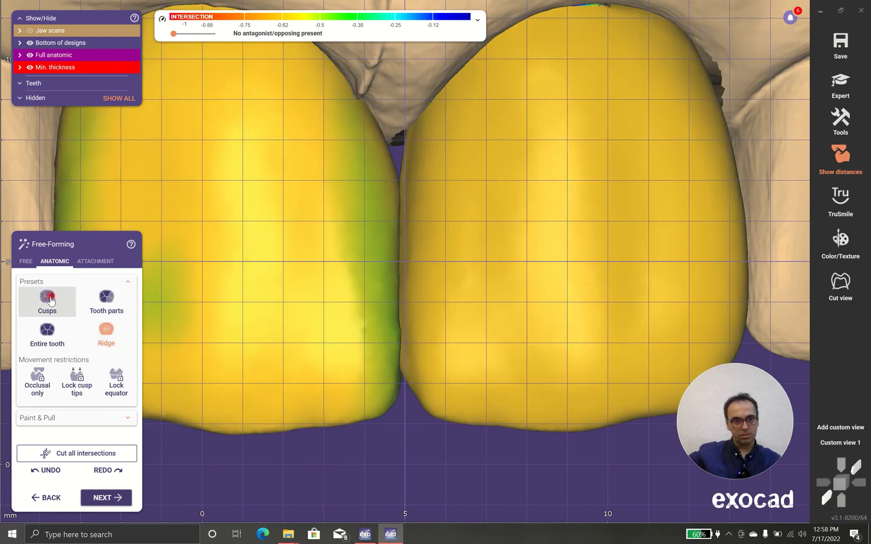
mouse_move(422, 413)
left_mouse_down()
mouse_move(421, 397)
mouse_move(409, 400)
left_mouse_up()
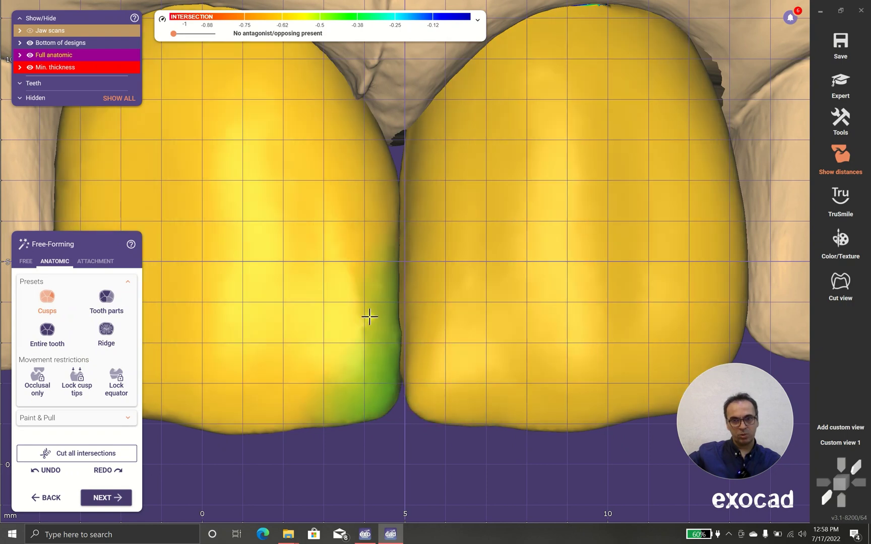
scroll(393, 369, "down", 5)
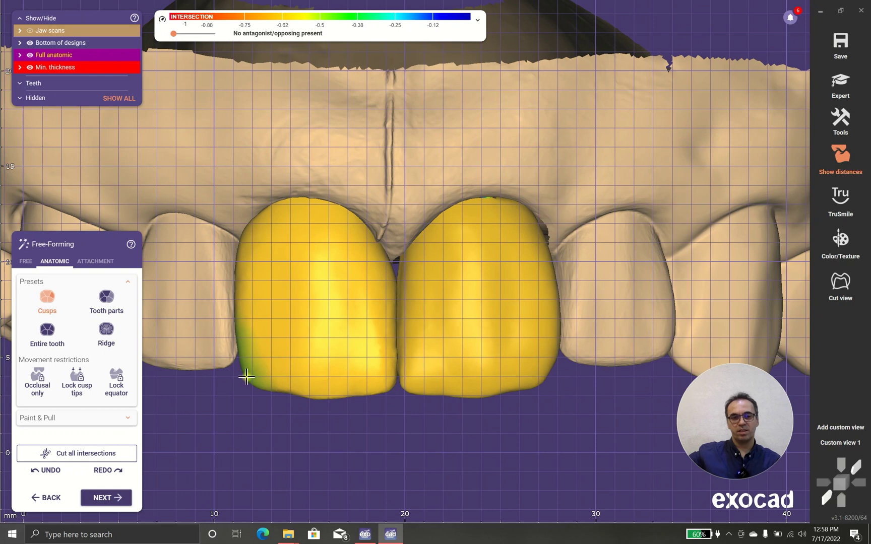
scroll(247, 377, "up", 2)
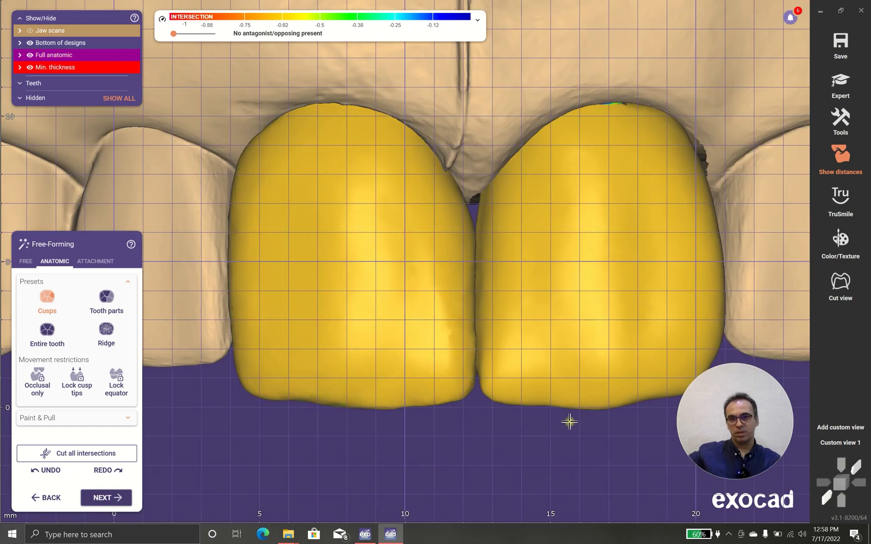
scroll(404, 428, "down", 2)
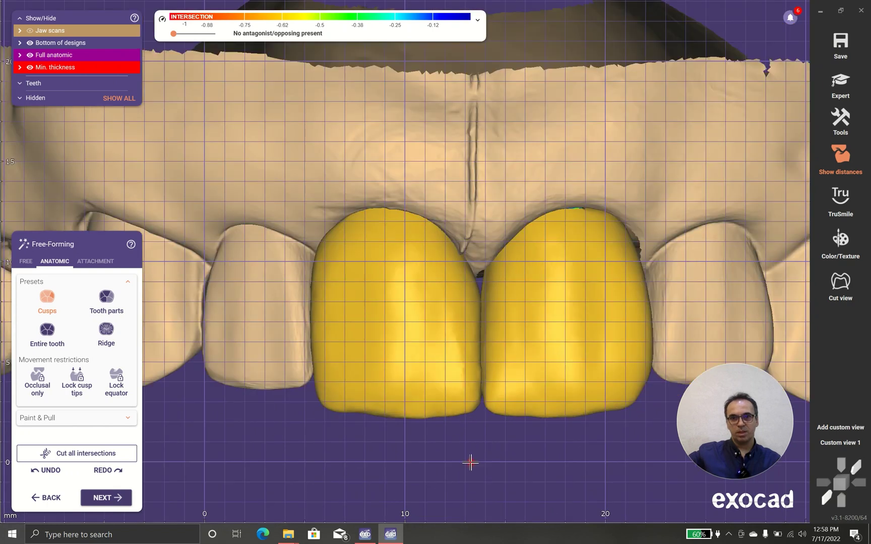
scroll(397, 416, "up", 2)
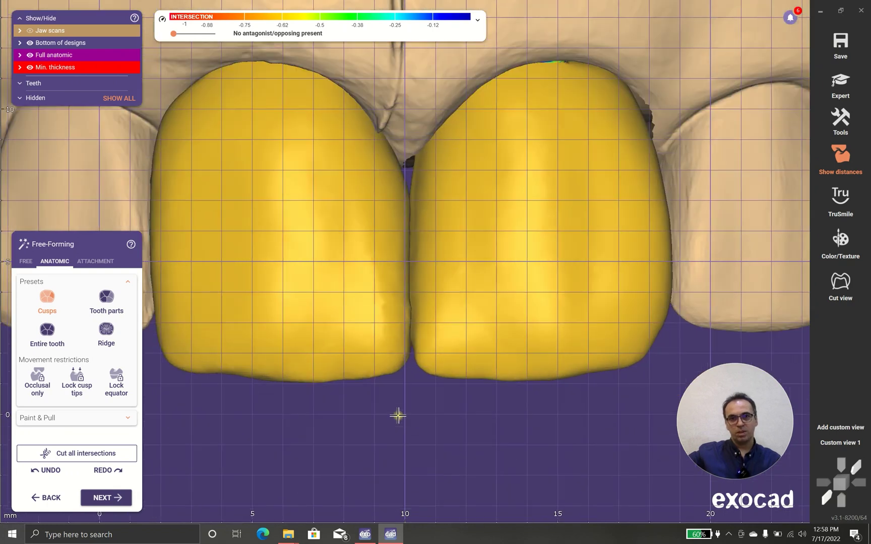
scroll(409, 379, "up", 2)
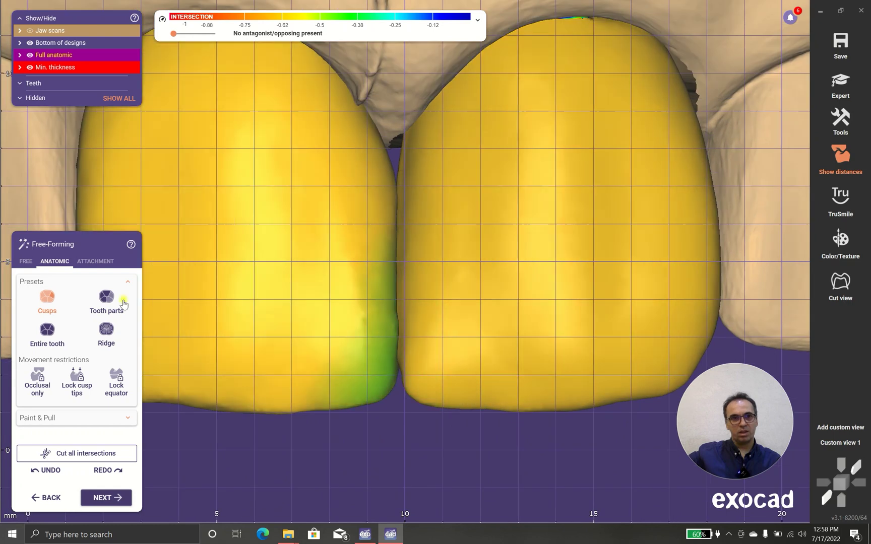
Smooth the spike artifact in the gap between the crowns with the Free brush
left_click(25, 262)
scroll(415, 328, "up", 3)
left_click_drag(429, 333, 431, 424)
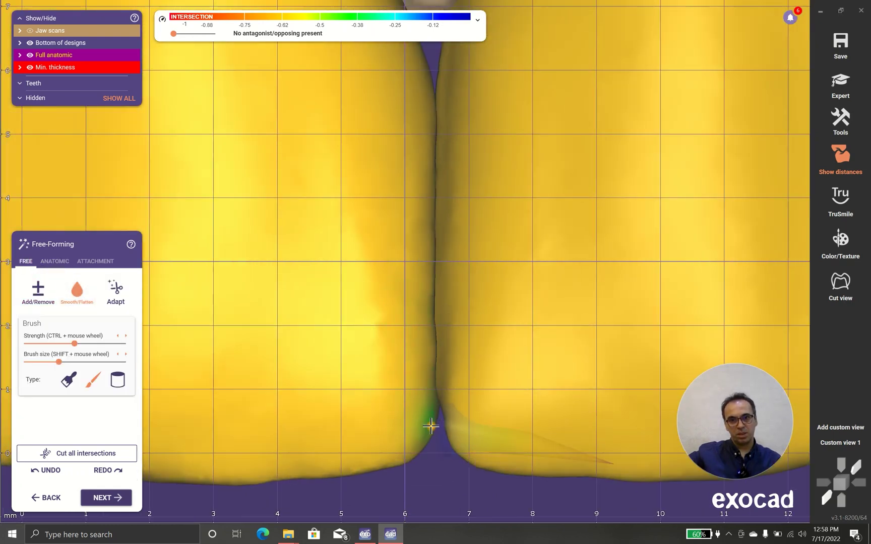
left_click(66, 385)
Sculpt the left crown's distal edge with Add/Remove, then hide the jaw scans
scroll(350, 349, "down", 5)
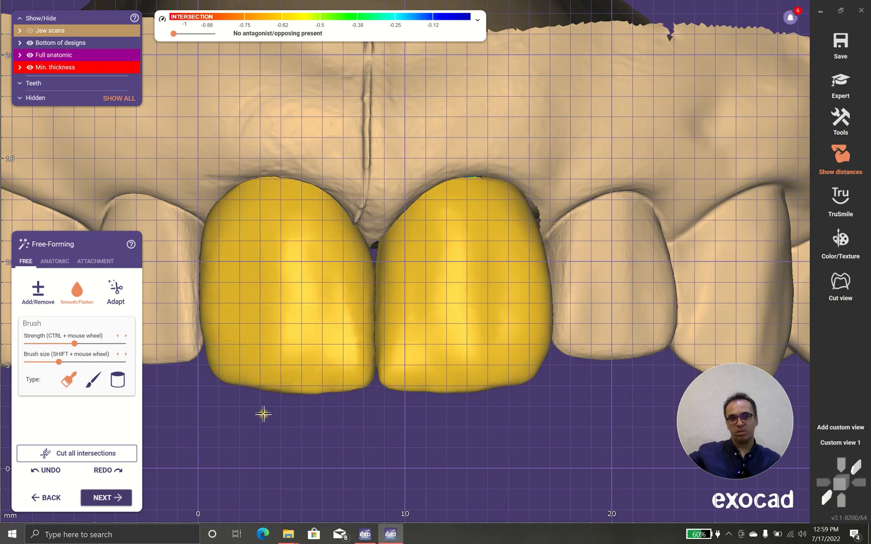
left_click(48, 301)
scroll(220, 315, "up", 3)
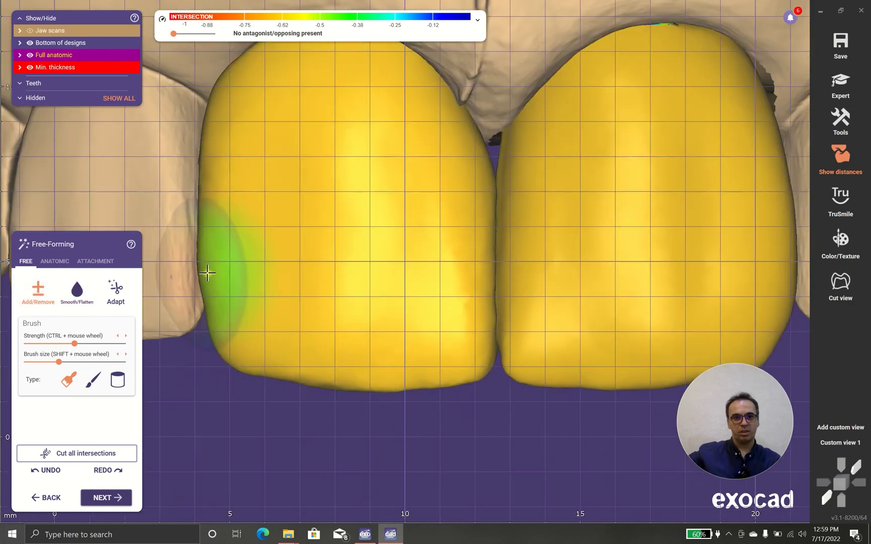
scroll(290, 391, "down", 3)
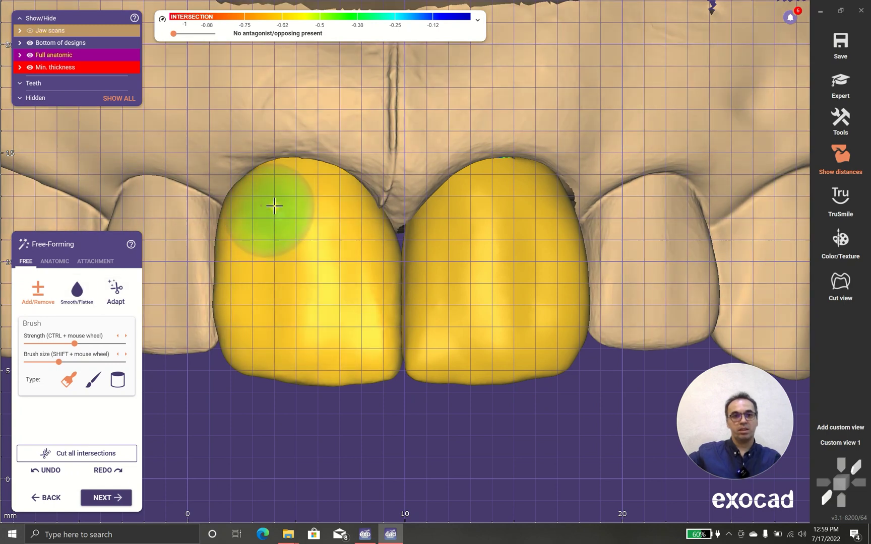
mouse_move(230, 207)
left_mouse_down()
mouse_move(215, 331)
mouse_move(223, 338)
mouse_move(223, 329)
mouse_move(237, 371)
left_mouse_up()
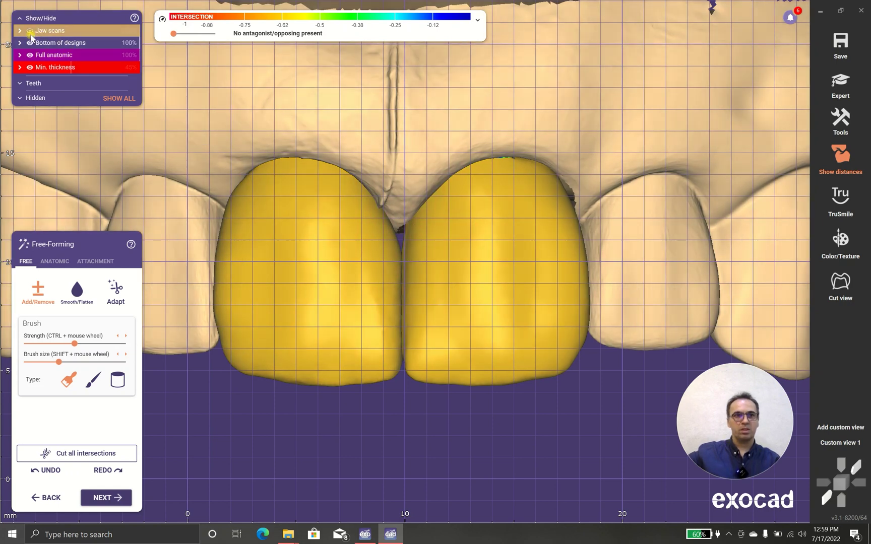
left_click(30, 32)
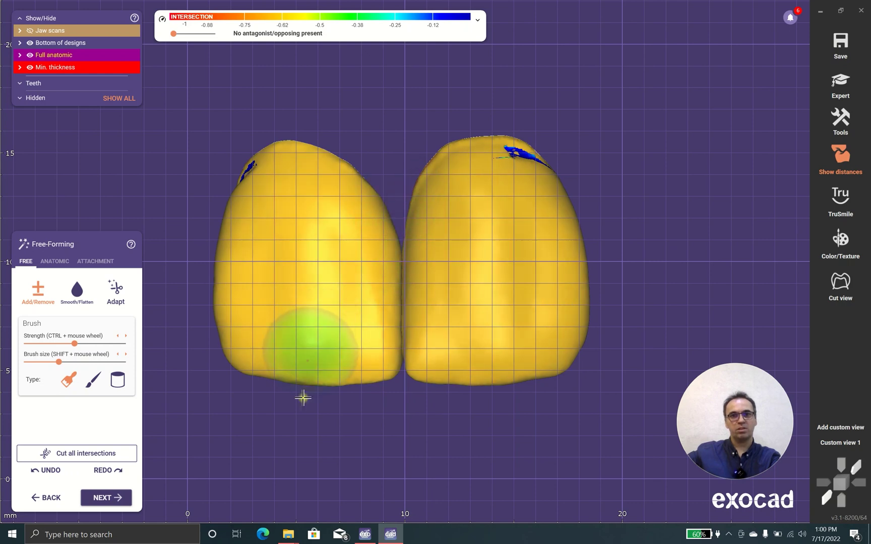
Switch off the Show distances colour map, leaving both crowns plain yellow
left_click(77, 286)
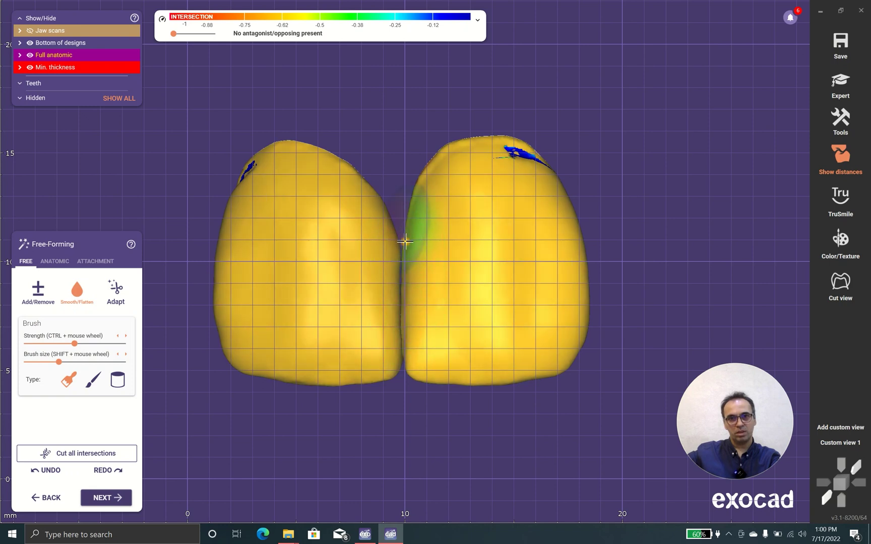
left_click(38, 292)
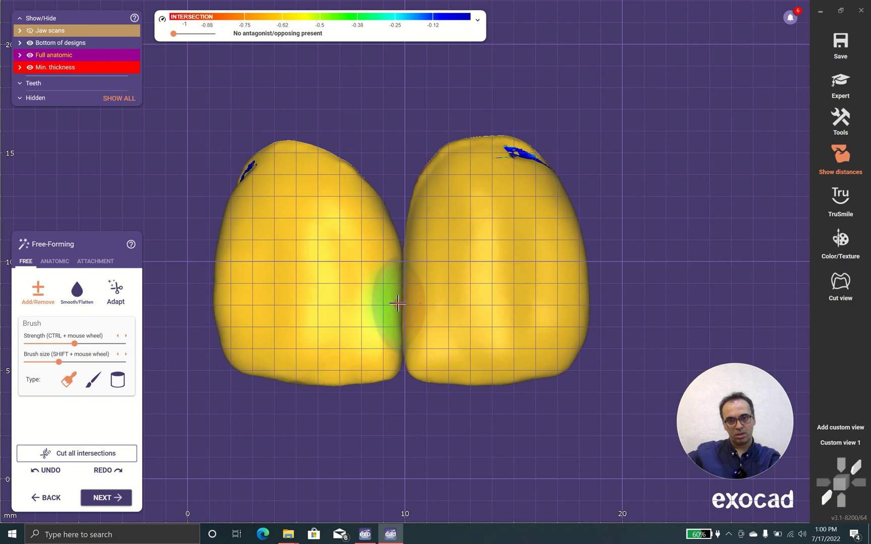
scroll(384, 407, "down", 4)
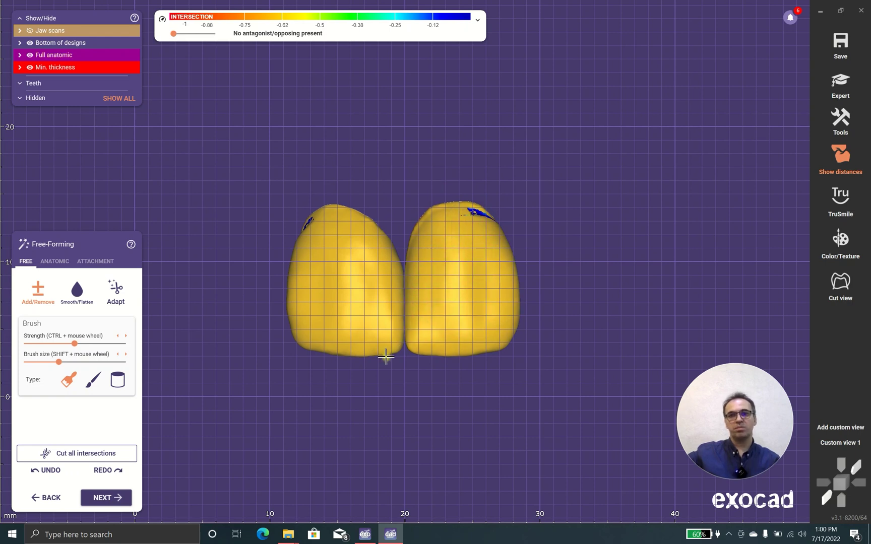
left_click(840, 156)
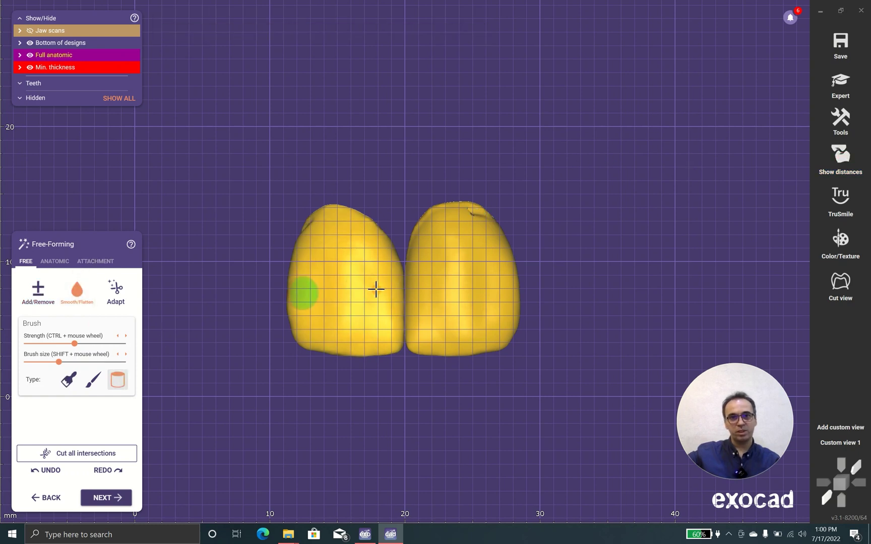
Smooth the top of the right crown and shift the view to the left crown
scroll(521, 224, "up", 5)
left_click_drag(489, 147, 454, 161)
middle_click_drag(300, 134, 414, 161)
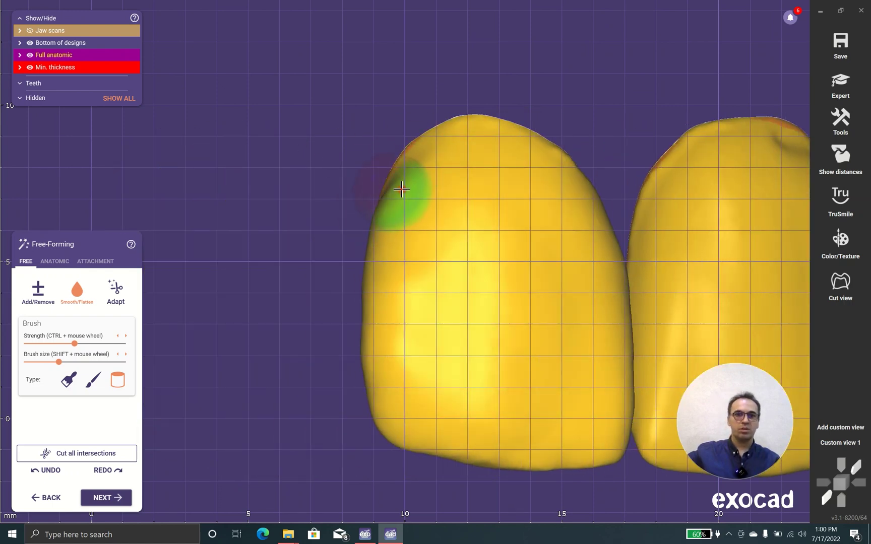
left_click(38, 290)
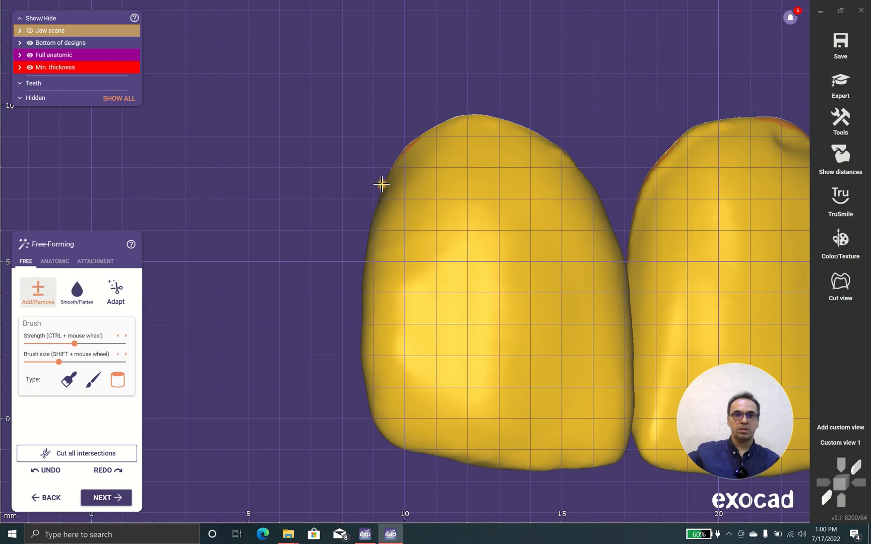
middle_click_drag(368, 209, 342, 184)
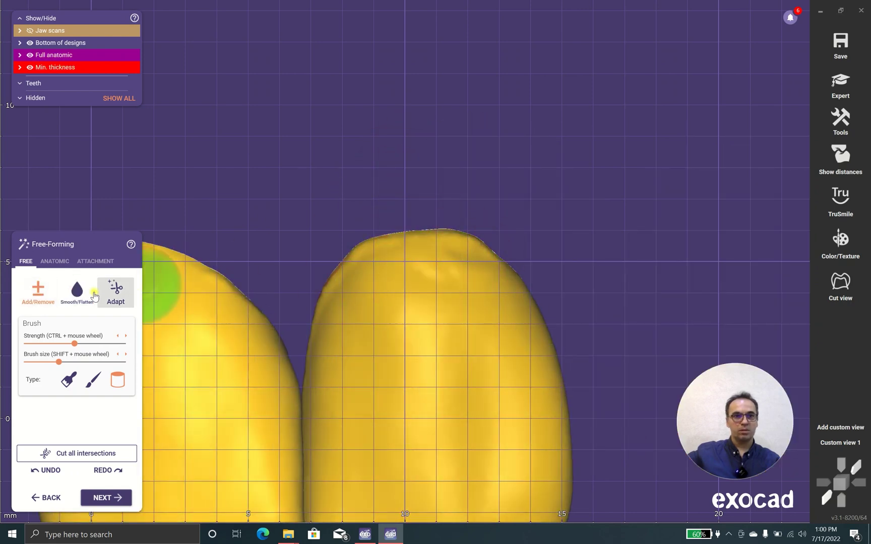
Refine the left crown's incisal corner with Smooth/Flatten and Add/Remove, then open Tools
left_click(77, 290)
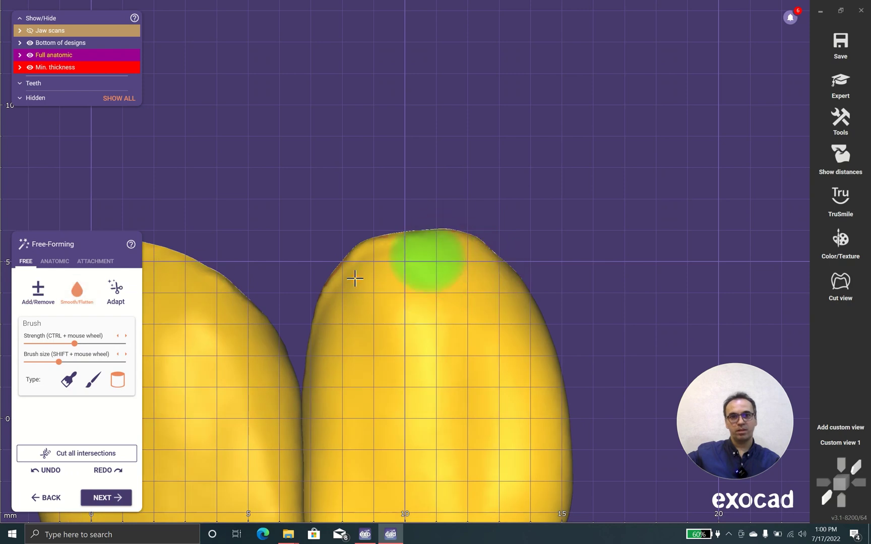
left_click(38, 290)
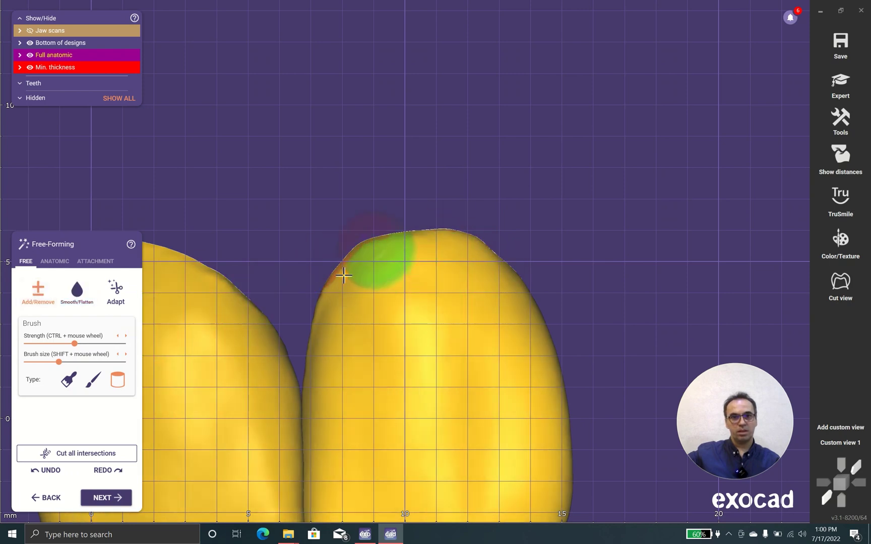
scroll(323, 242, "down", 5)
scroll(337, 229, "up", 5)
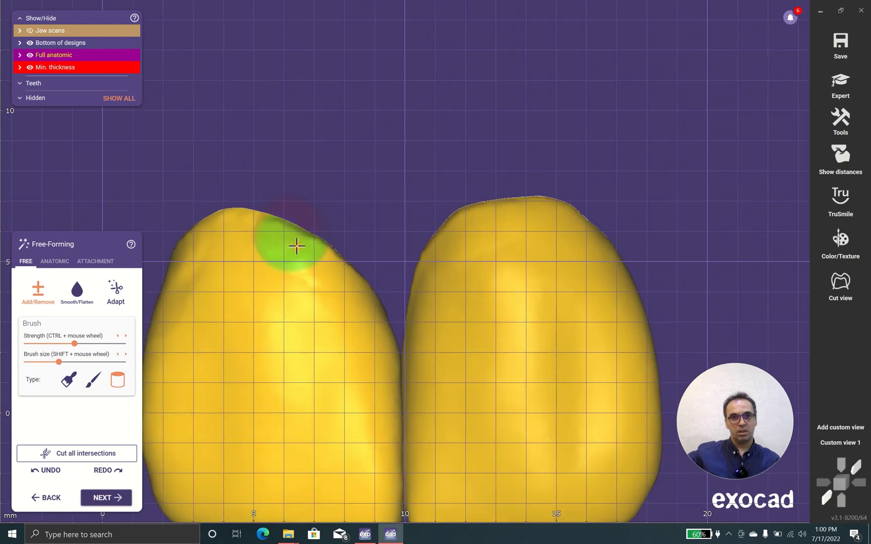
scroll(321, 223, "down", 4)
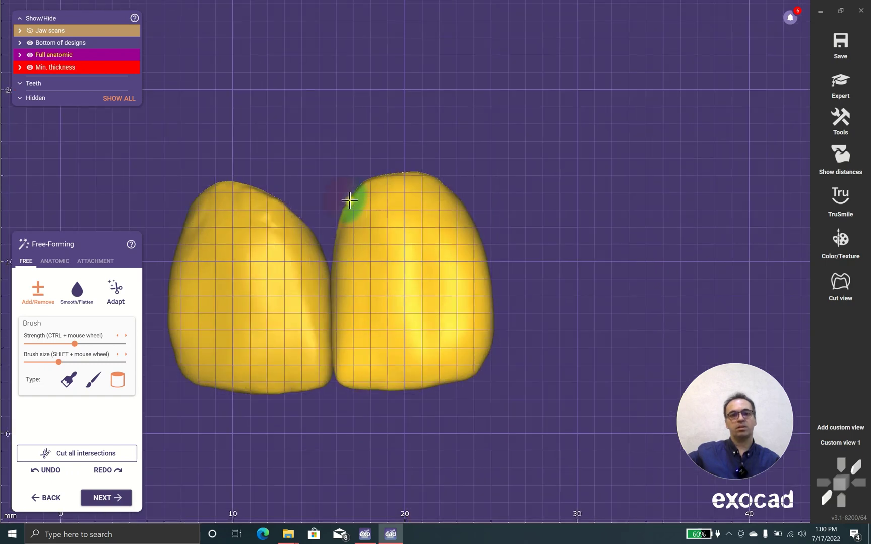
scroll(350, 200, "down", 3)
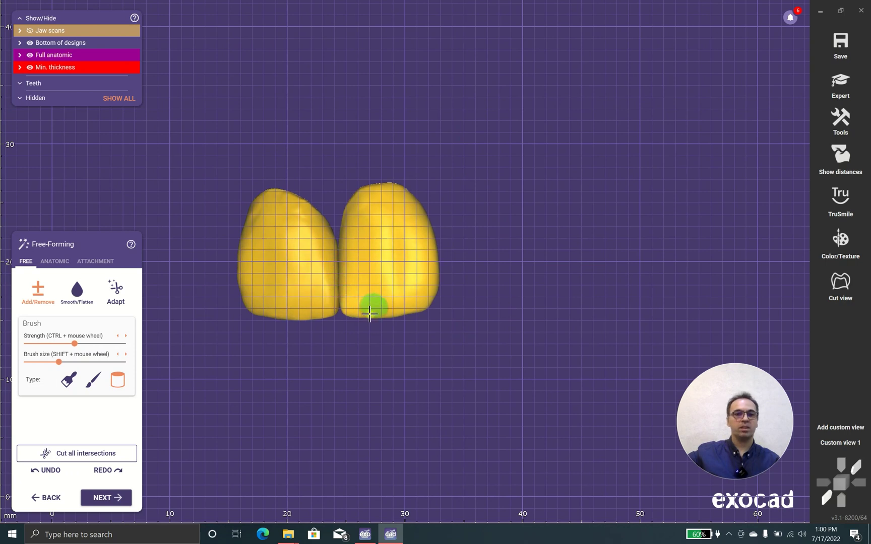
right_click_drag(387, 356, 474, 357)
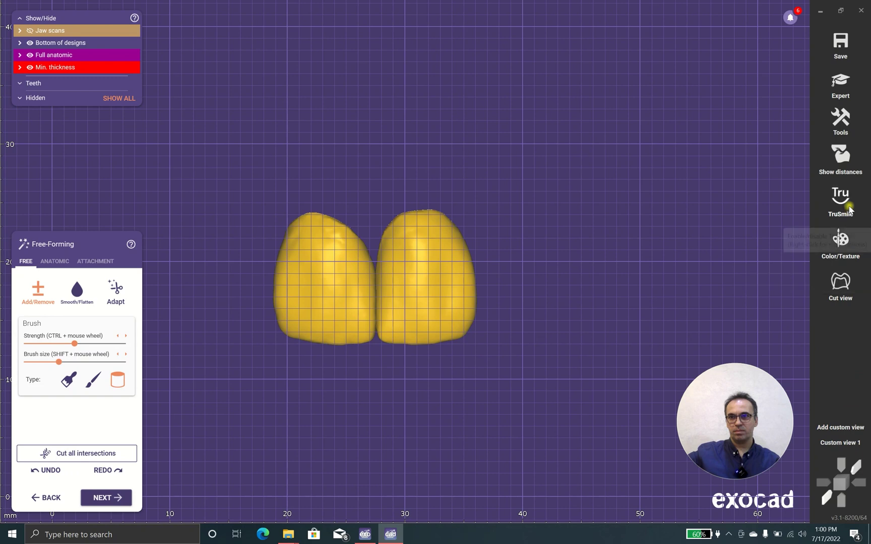
left_click(840, 121)
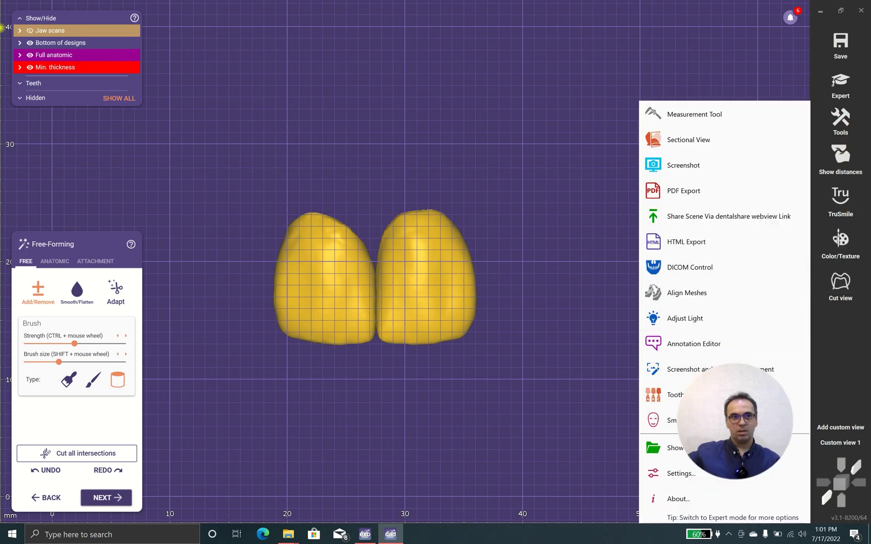
Show the jaw scans and tilt the arch to view the crowns frontally
left_click(29, 31)
scroll(217, 202, "down", 6)
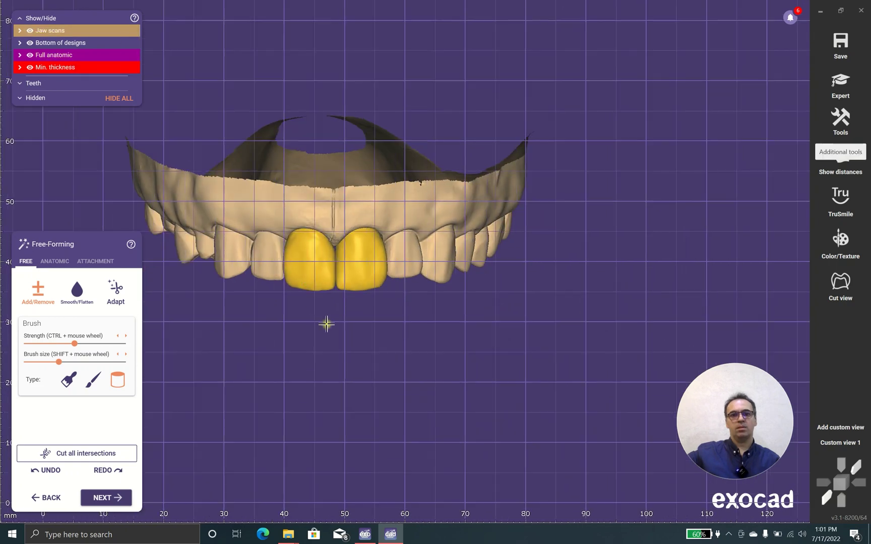
right_click_drag(359, 357, 355, 363)
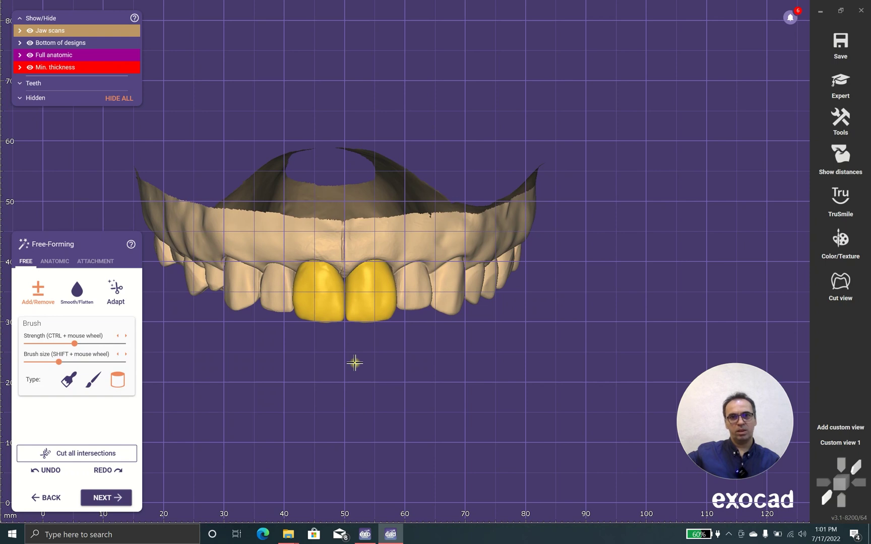
Go NEXT then BACK, and cut all crown intersections with neighbouring teeth
left_click(124, 498)
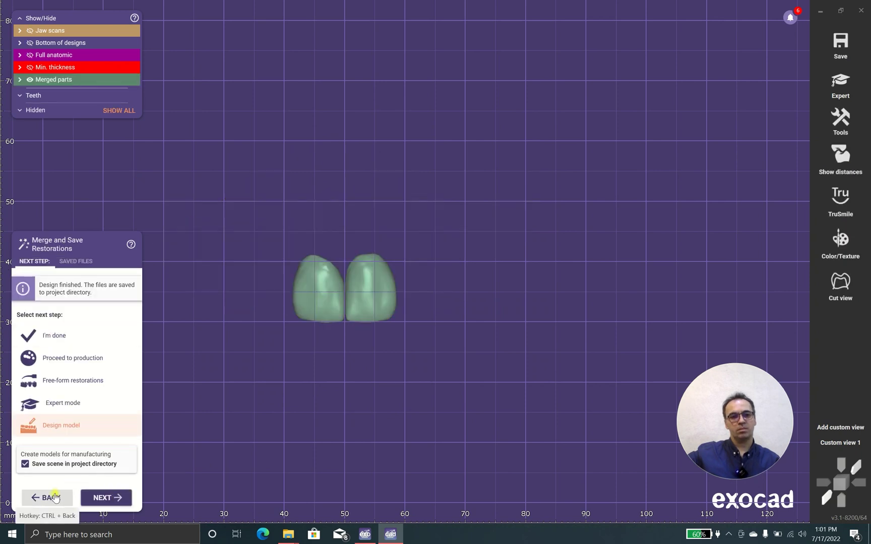
left_click(54, 497)
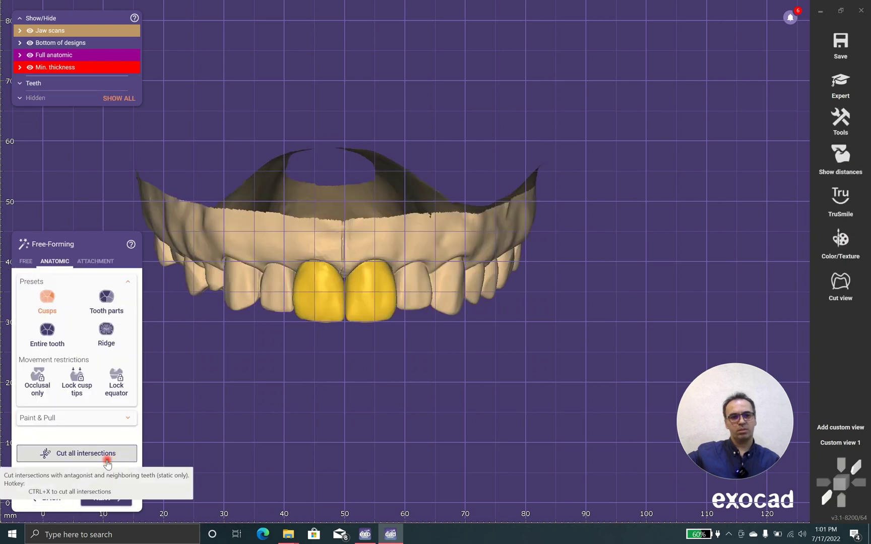
left_click(108, 458)
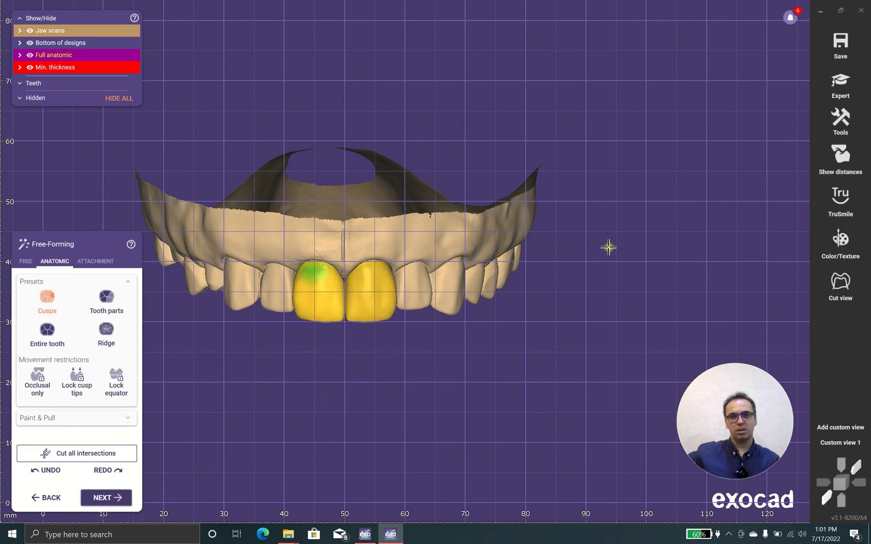
left_click(841, 120)
Uncheck 'Display grid as overlay' in Settings, confirm, and hide the jaw scans
left_click(678, 475)
scroll(365, 342, "down", 10)
scroll(364, 379, "down", 12)
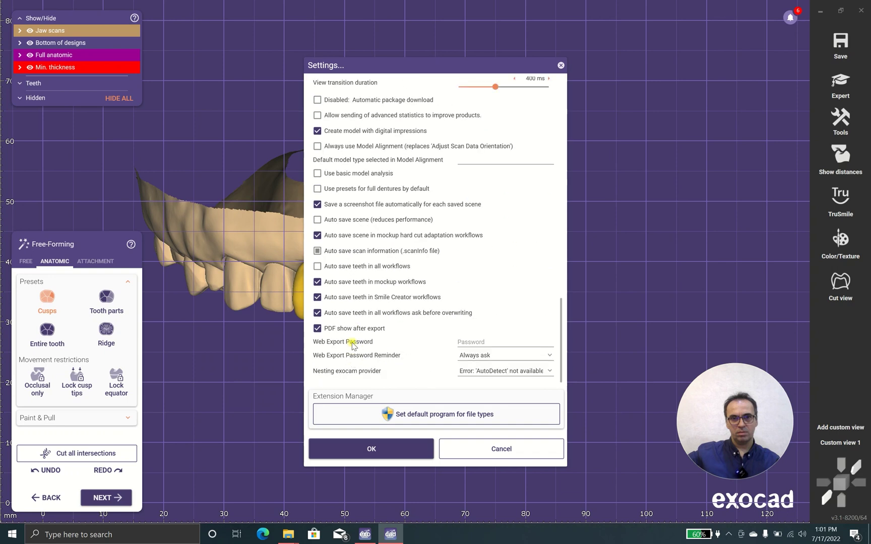
scroll(352, 345, "up", 5)
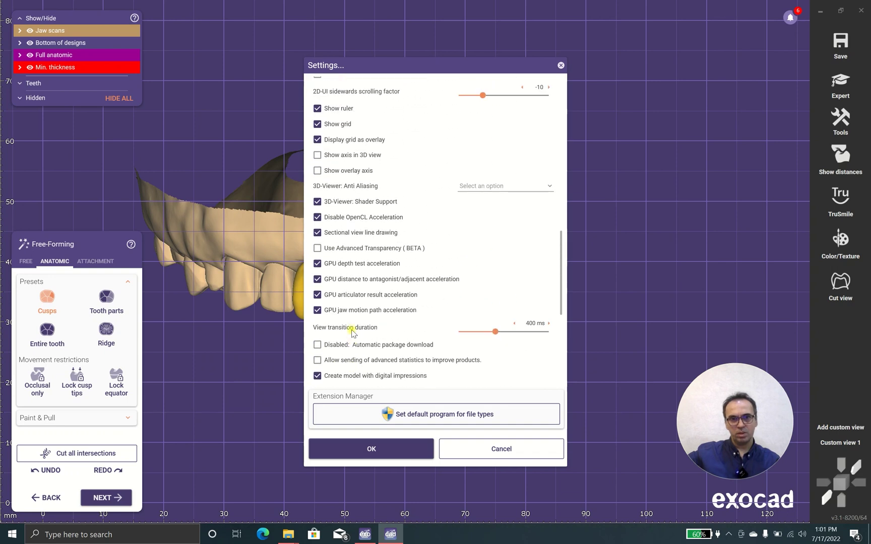
scroll(369, 289, "up", 2)
left_click(359, 263)
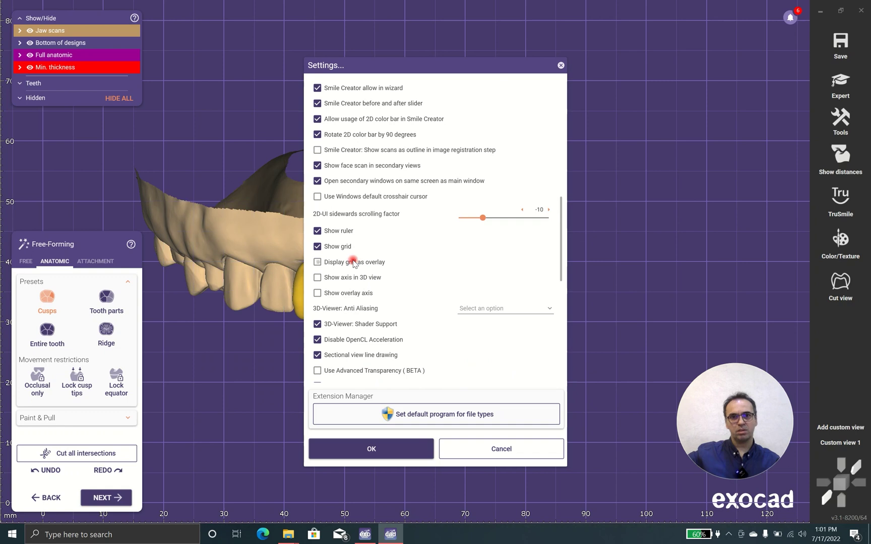
left_click(383, 446)
scroll(371, 359, "up", 3)
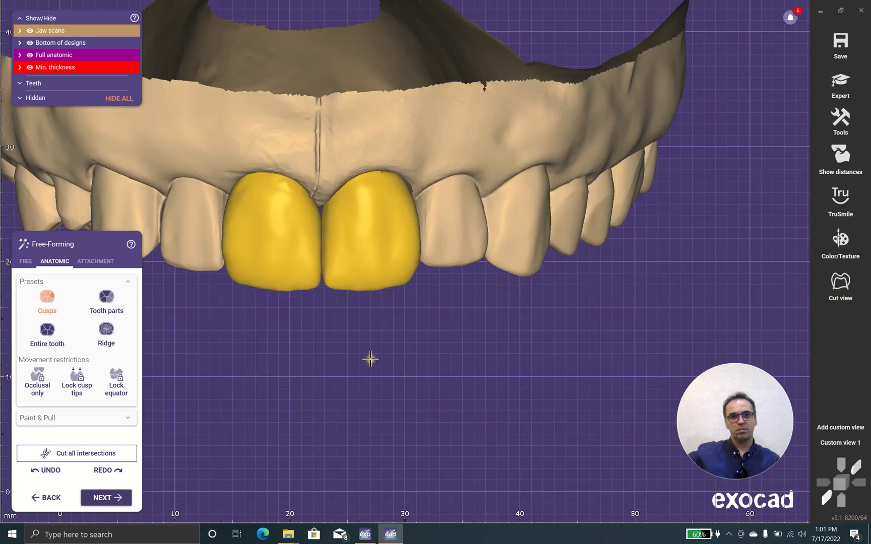
left_click(29, 31)
Hide Inlay (11) and select the cylinder Smooth/Flatten free-form brush
left_click(21, 56)
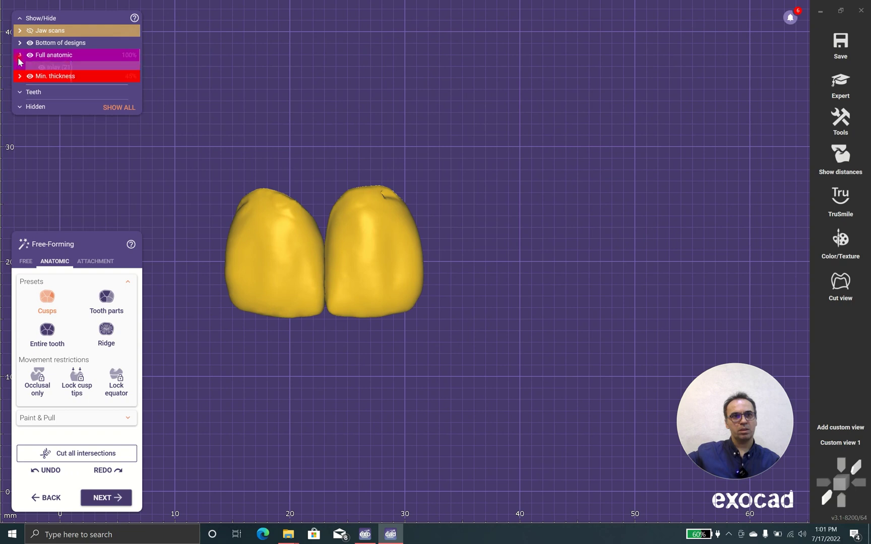
left_click(41, 80)
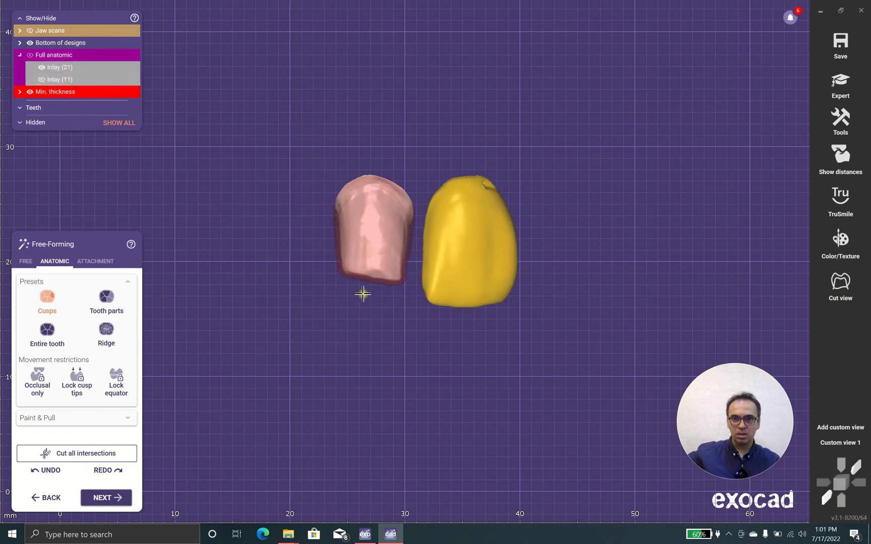
scroll(389, 308, "up", 3)
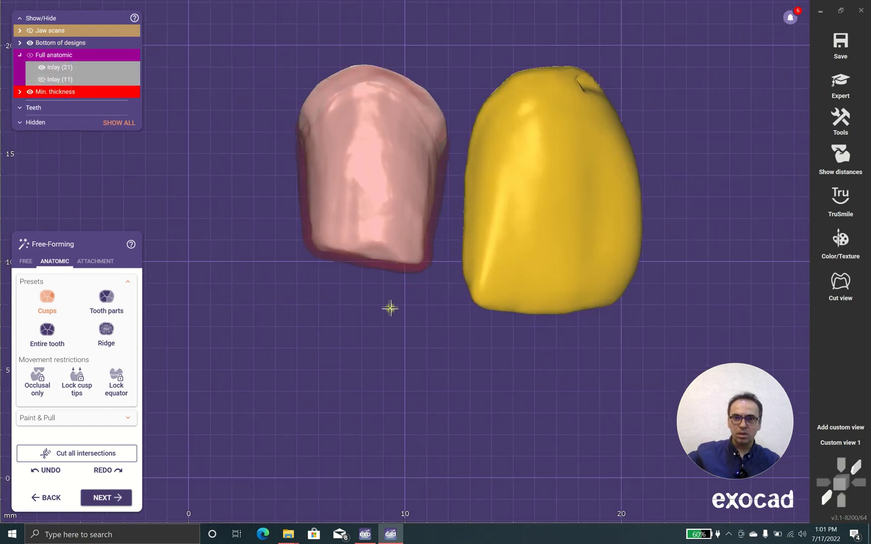
left_click(26, 262)
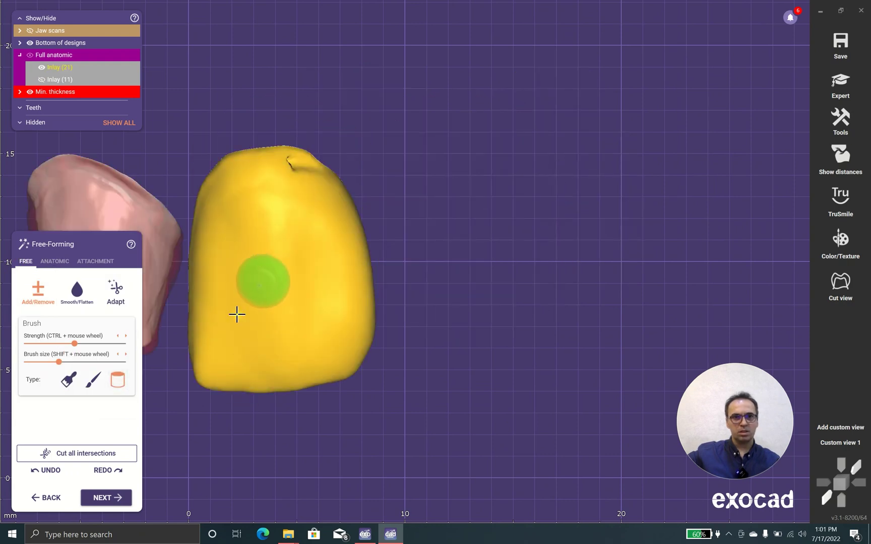
left_click(117, 382)
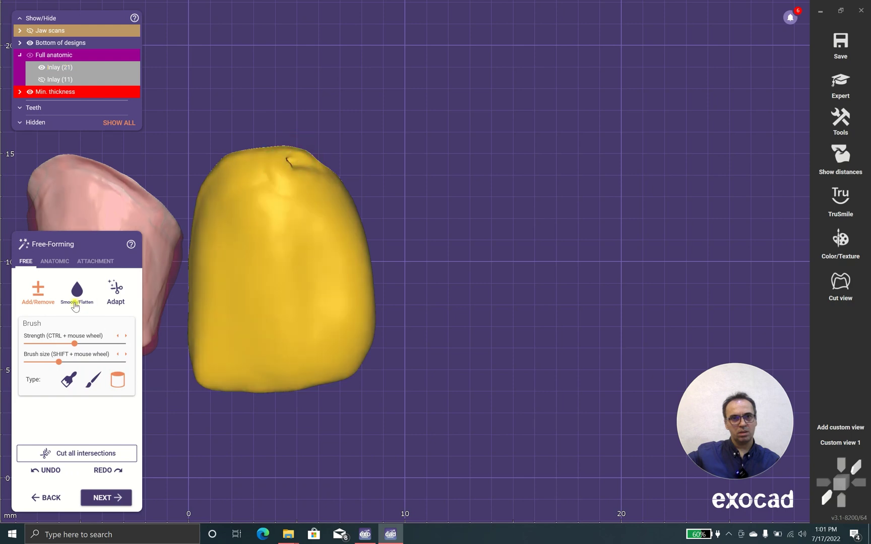
left_click(76, 289)
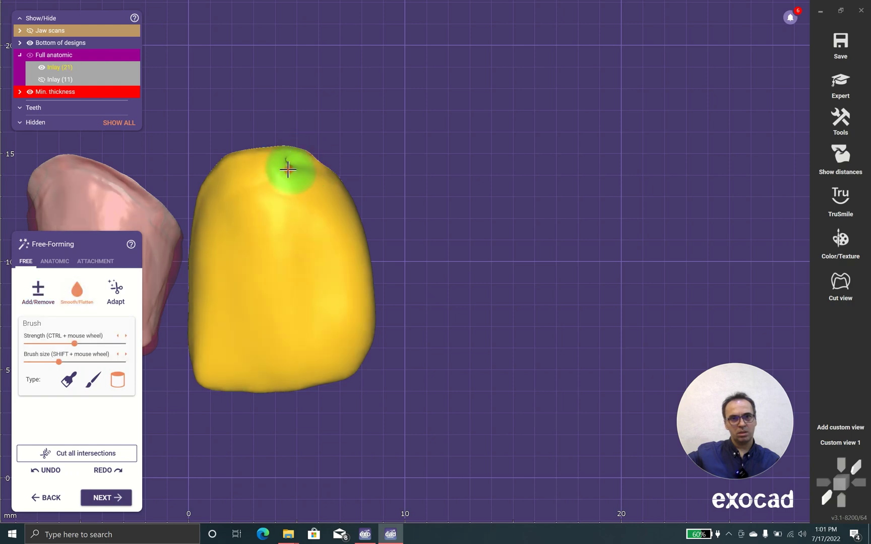
scroll(347, 292, "down", 3)
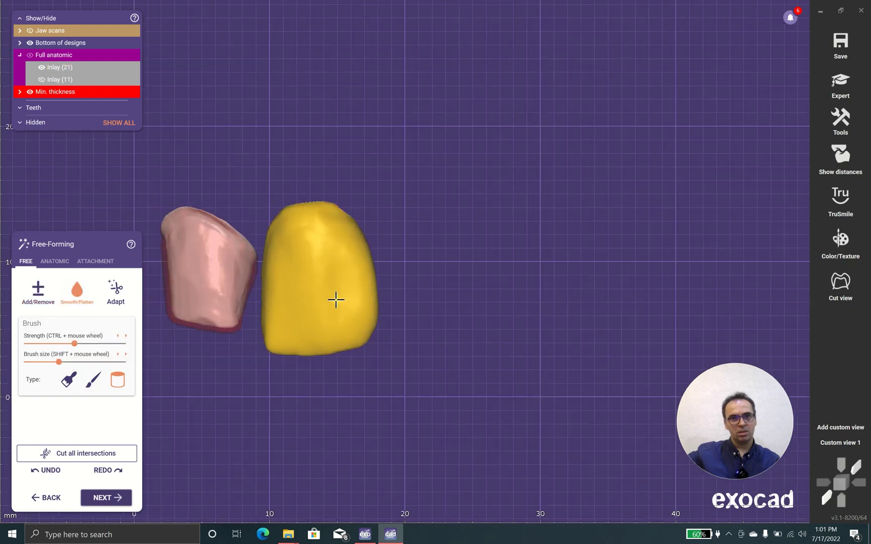
Show only Inlay (11) and smooth its yellow rim from a top-down view
left_click(41, 79)
left_click(42, 67)
right_click_drag(267, 325, 346, 331)
scroll(457, 320, "up", 3)
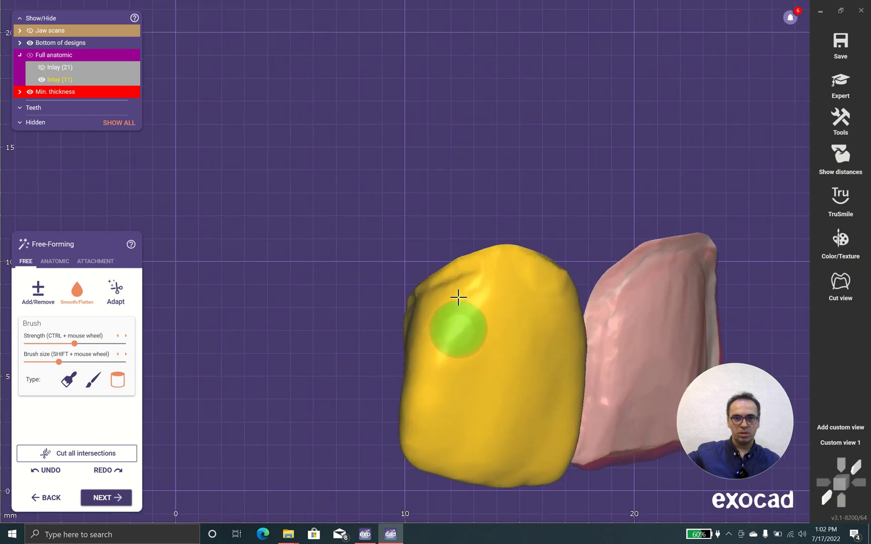
scroll(467, 302, "up", 2)
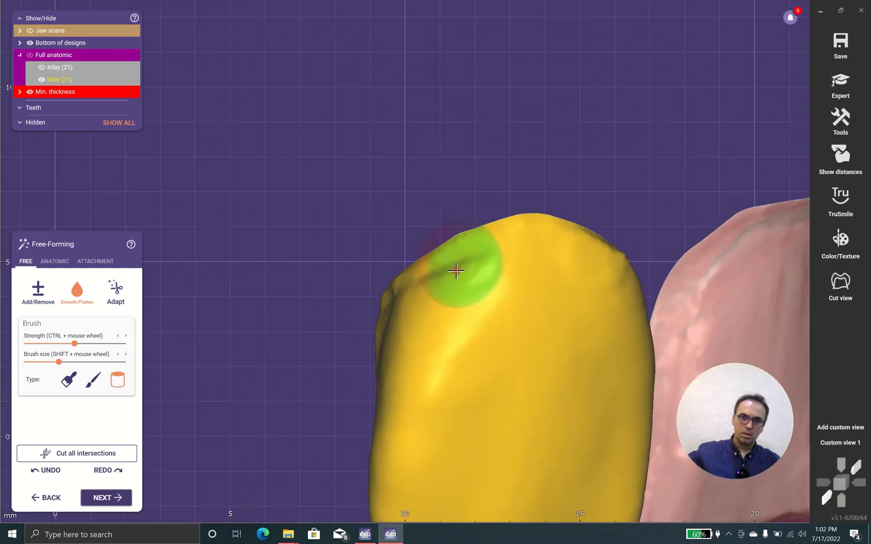
scroll(373, 282, "down", 4)
mouse_move(373, 288)
right_mouse_down()
mouse_move(201, 212)
mouse_move(383, 295)
right_mouse_up()
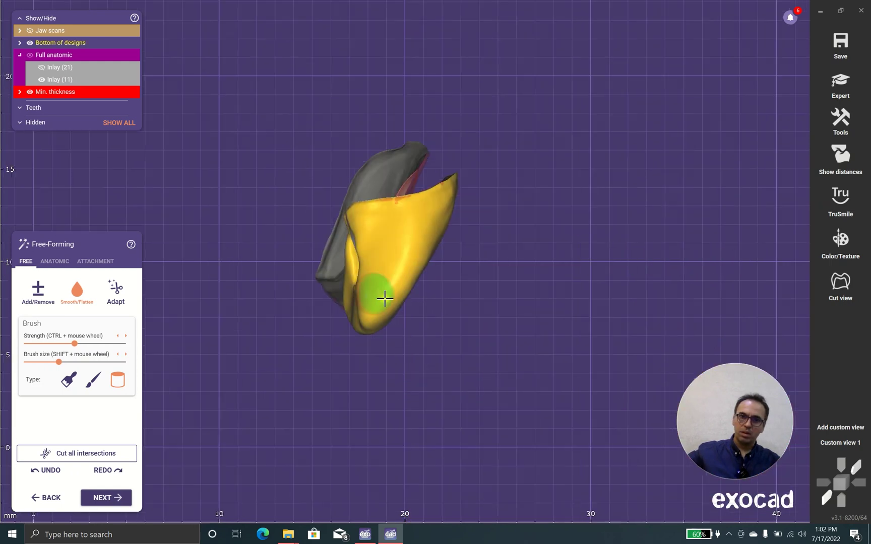
scroll(389, 282, "up", 3)
right_click_drag(408, 186, 374, 249)
scroll(399, 286, "up", 3)
right_click_drag(399, 286, 544, 319)
scroll(543, 319, "up", 2)
mouse_move(365, 213)
left_mouse_down()
mouse_move(247, 268)
mouse_move(200, 307)
mouse_move(300, 274)
mouse_move(181, 368)
left_mouse_up()
Switch to Add/Remove and reorient the view onto both crowns
left_click(38, 290)
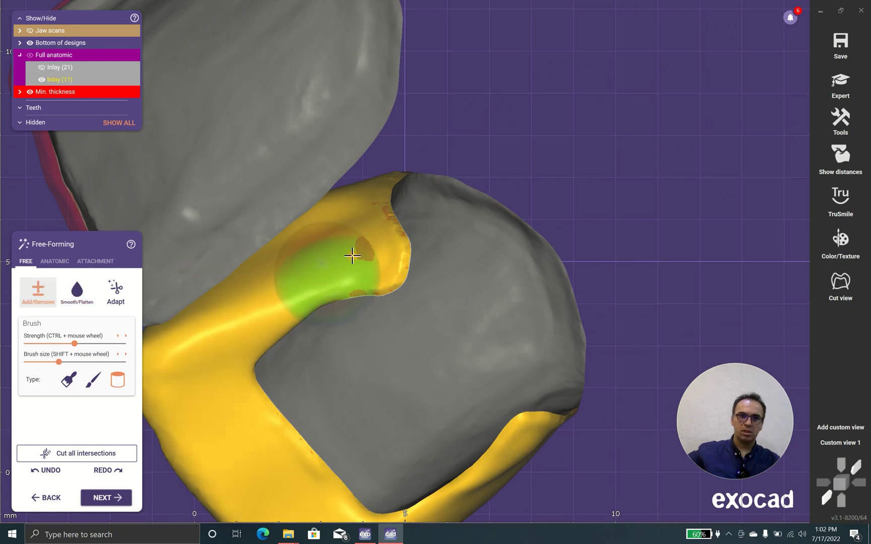
scroll(355, 282, "down", 4)
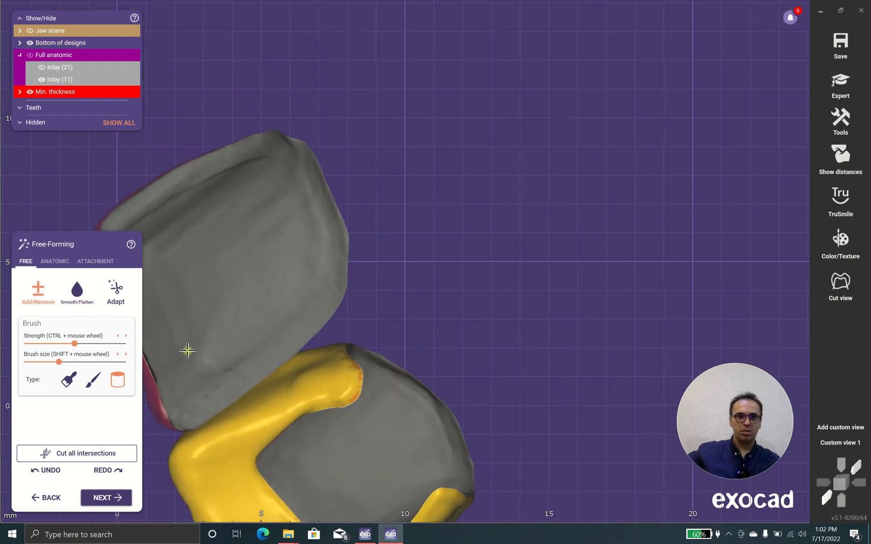
scroll(302, 345, "down", 3)
right_click_drag(301, 344, 405, 370)
scroll(403, 369, "up", 3)
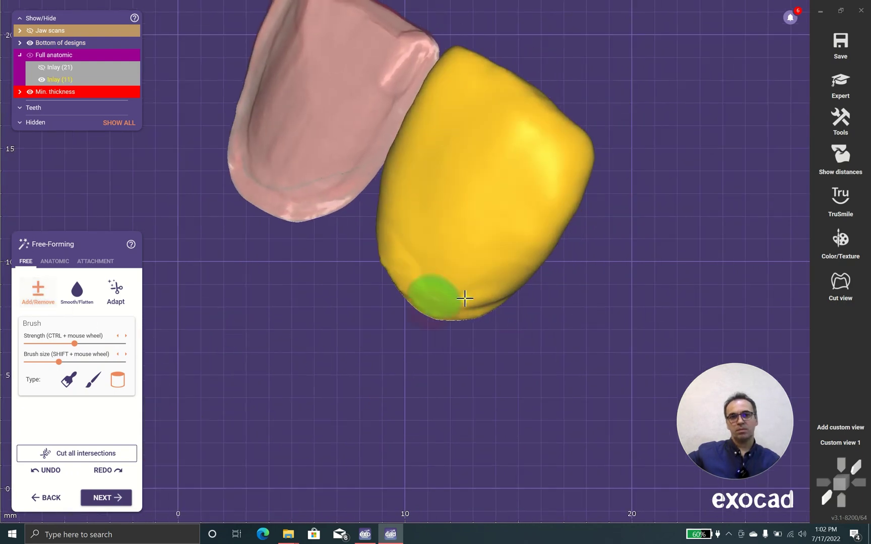
scroll(458, 290, "up", 2)
right_click_drag(486, 320, 567, 306)
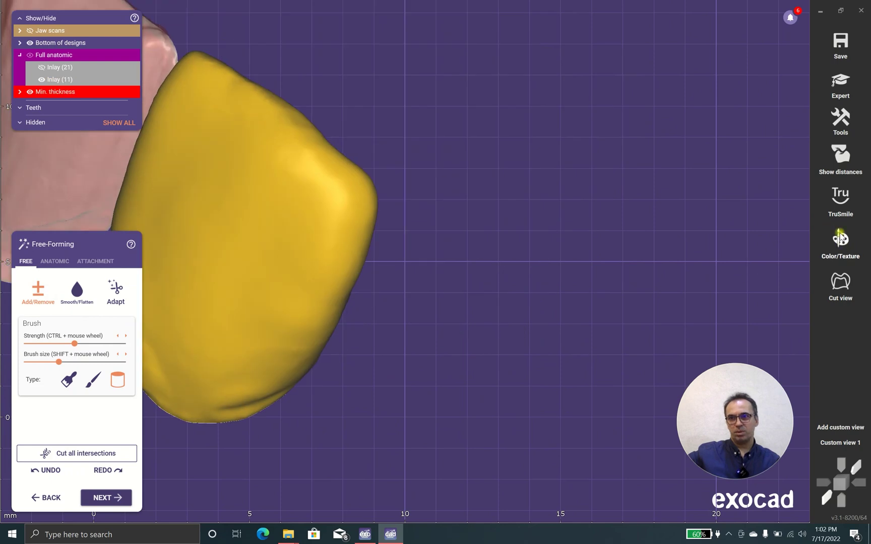
Enable Color/Texture to render the crowns in realistic tooth colour
left_click(840, 242)
scroll(536, 330, "down", 2)
scroll(431, 235, "up", 3)
left_click(79, 295)
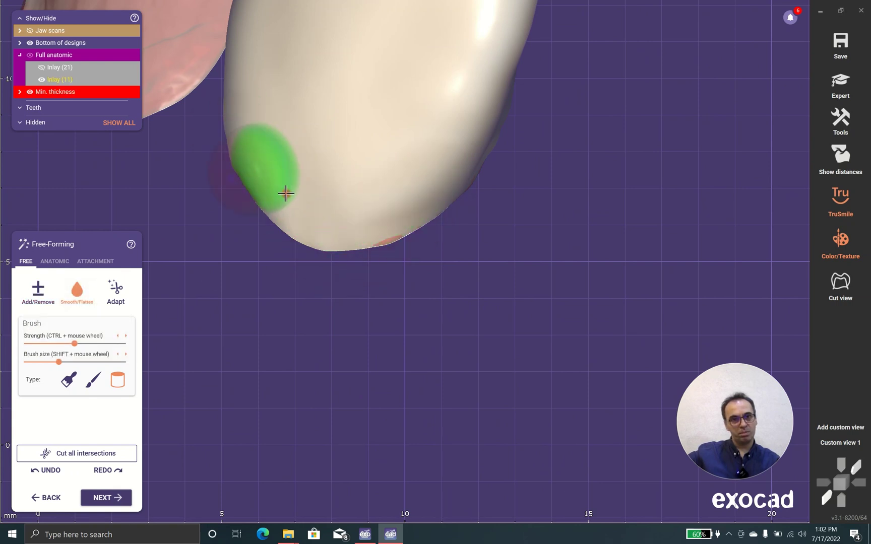
Touch up crown 11 with Add/Remove and return to Custom view 1
left_click(37, 291)
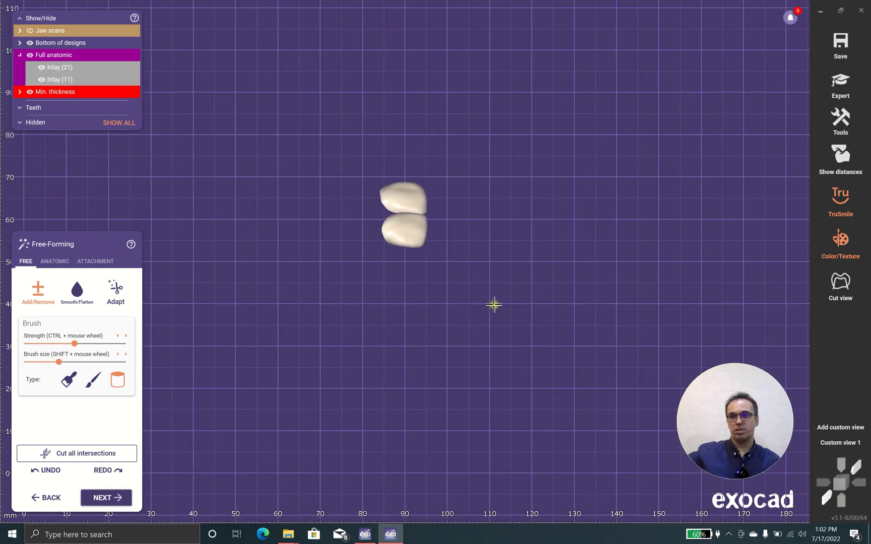
left_click(822, 441)
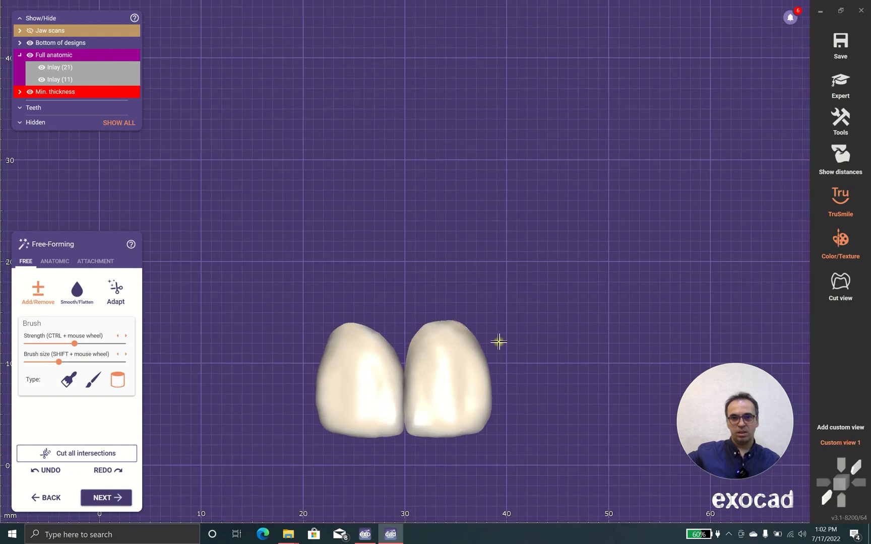
scroll(499, 342, "up", 3)
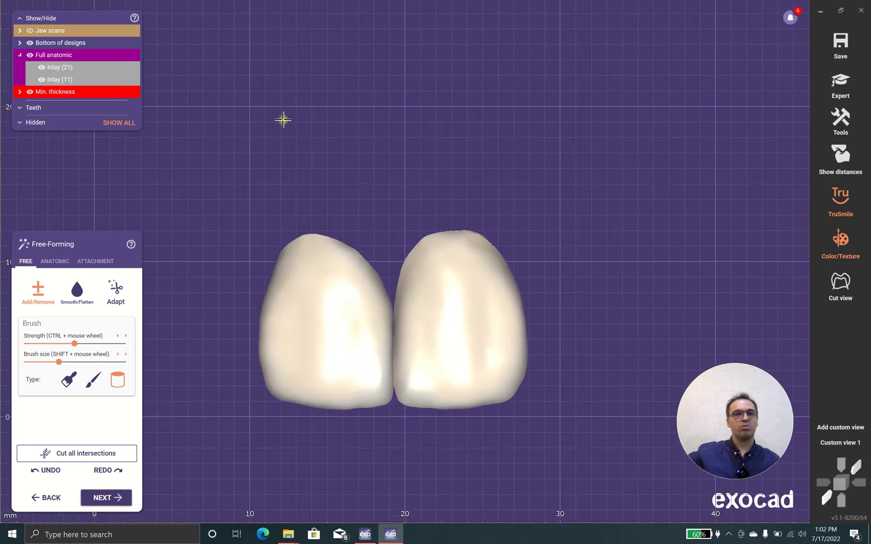
Show the jaw scans and merge and save both restorations
left_click(29, 30)
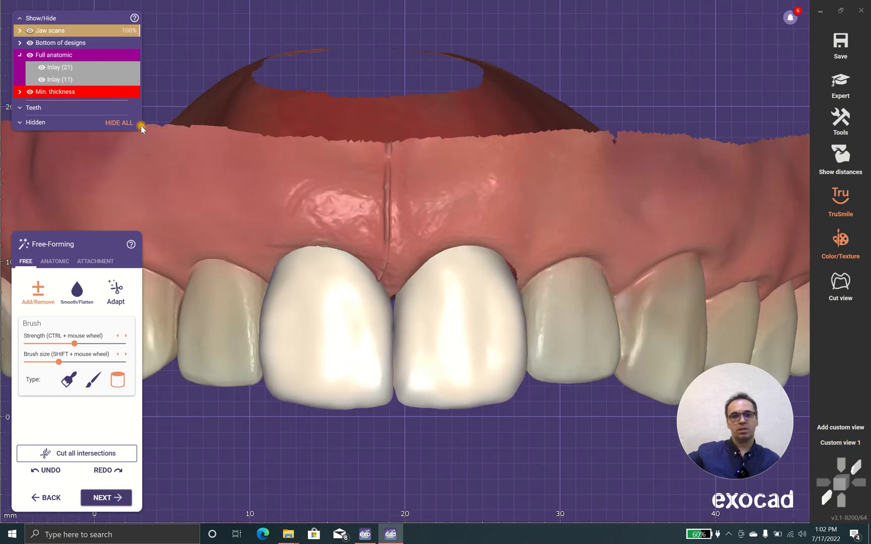
scroll(381, 377, "down", 5)
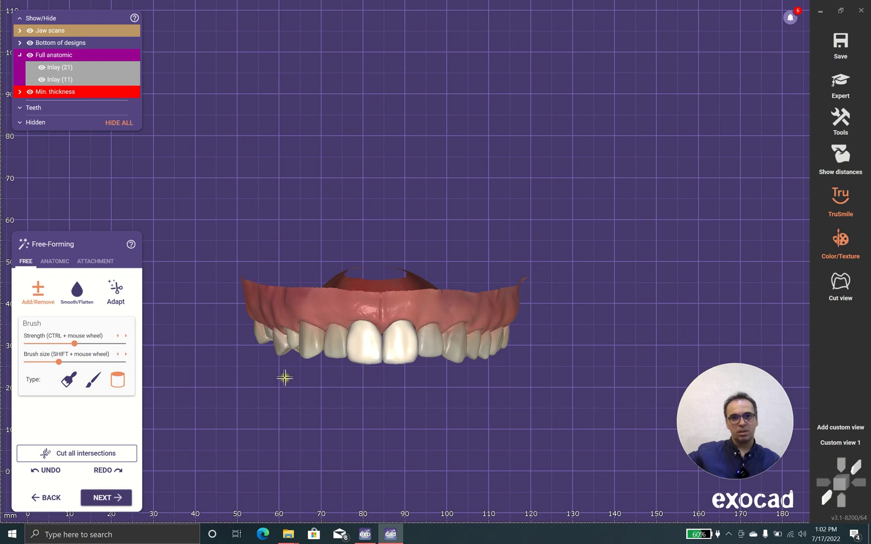
left_click(119, 499)
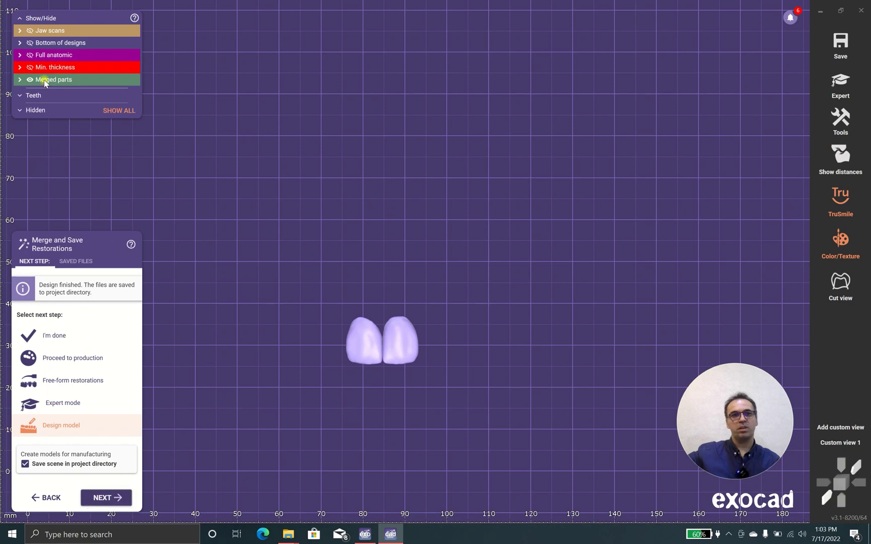
Show the merged crowns in the full arch and choose 'I'm done' to close and save
left_click(29, 30)
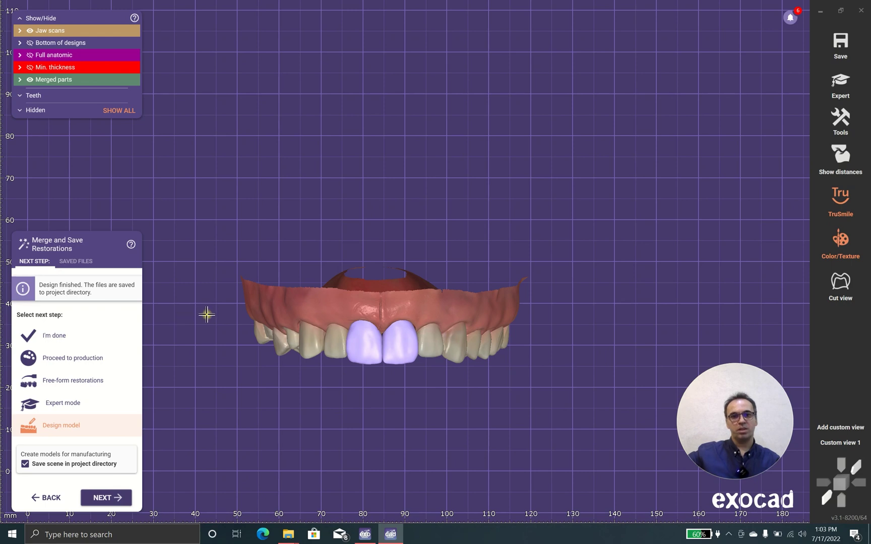
scroll(206, 315, "down", 5)
scroll(272, 352, "up", 3)
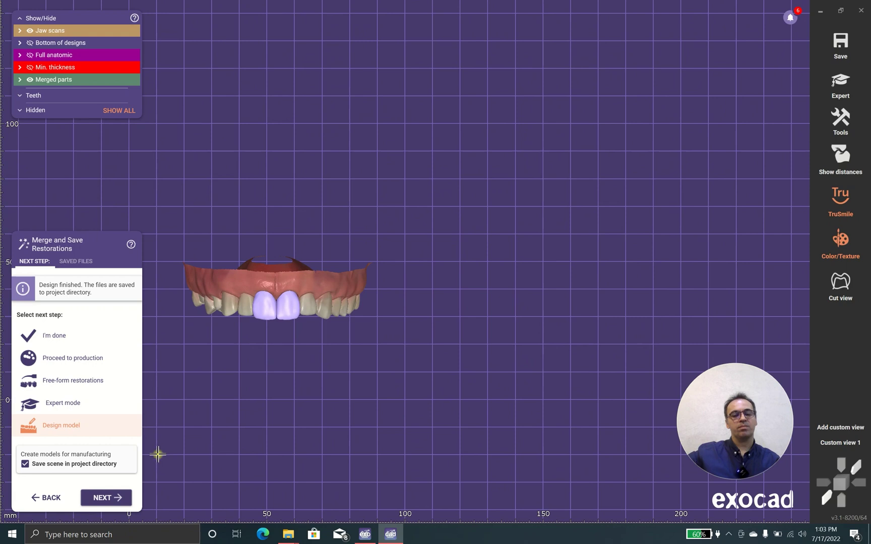
left_click(105, 335)
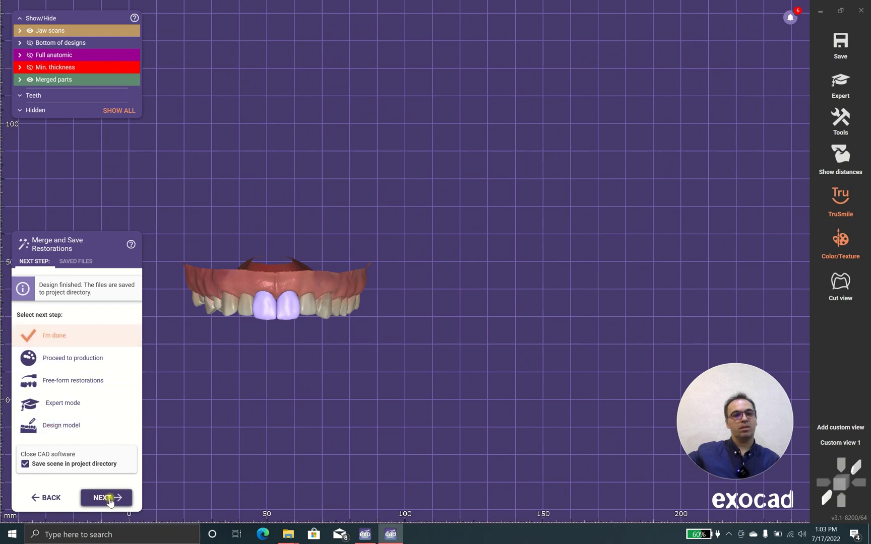